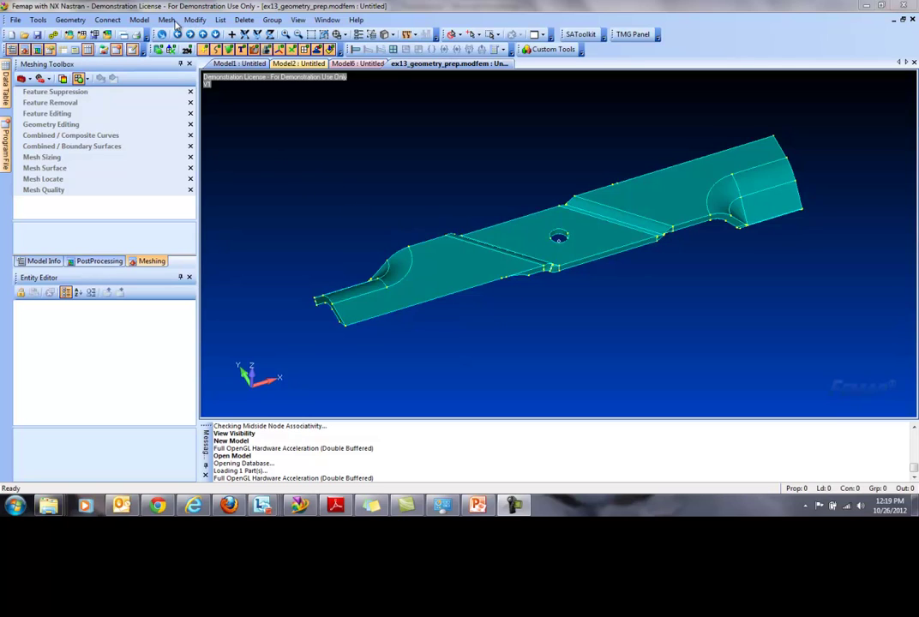
Size the blade solid for tet meshing with an element size of 0.15
left_click(171, 20)
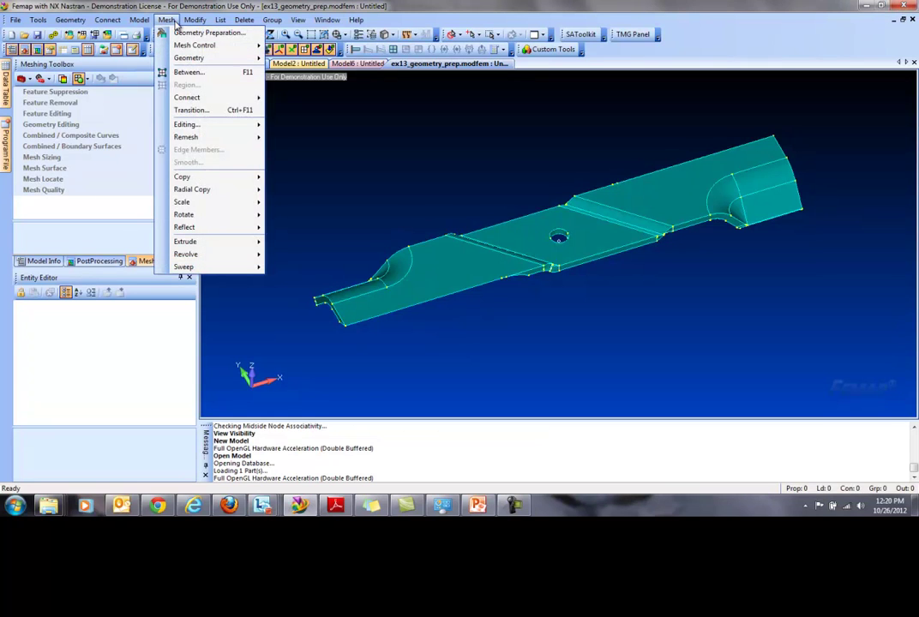
mouse_move(205, 45)
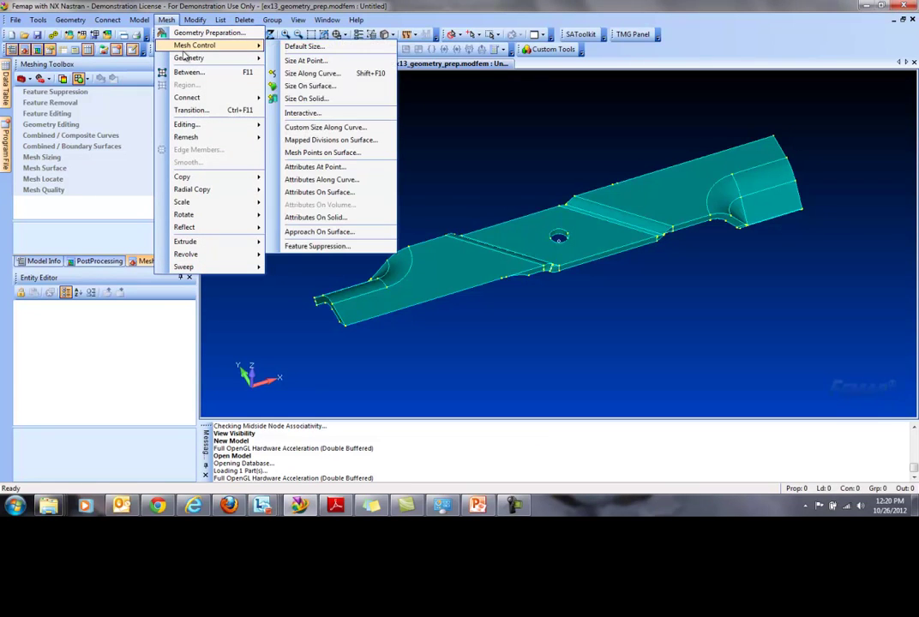
left_click(335, 99)
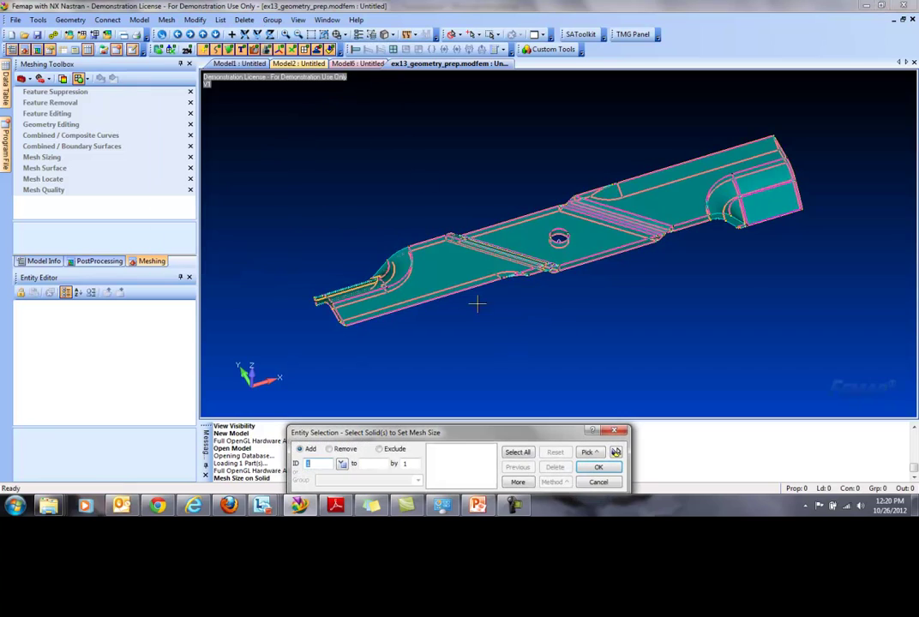
left_click(511, 453)
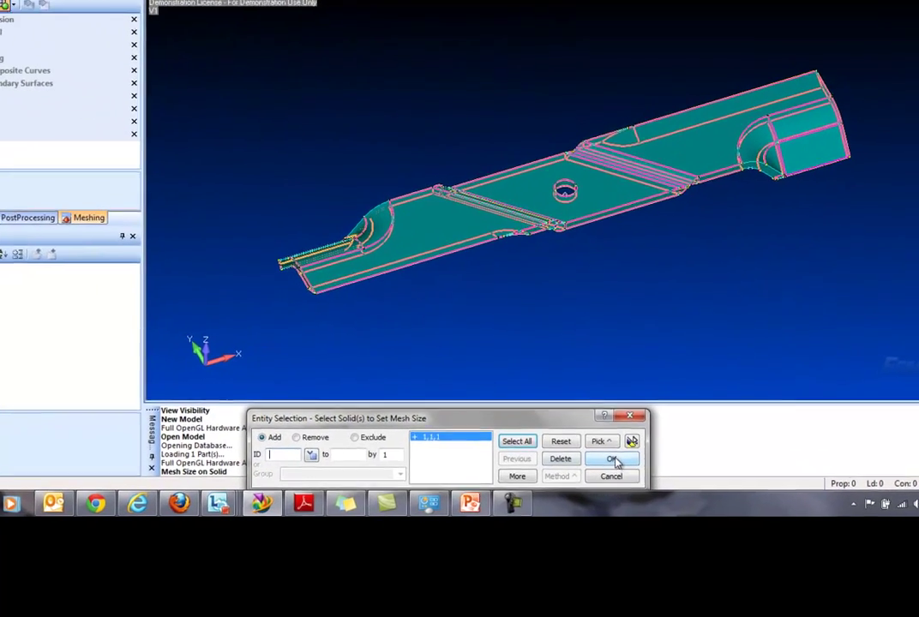
left_click(599, 467)
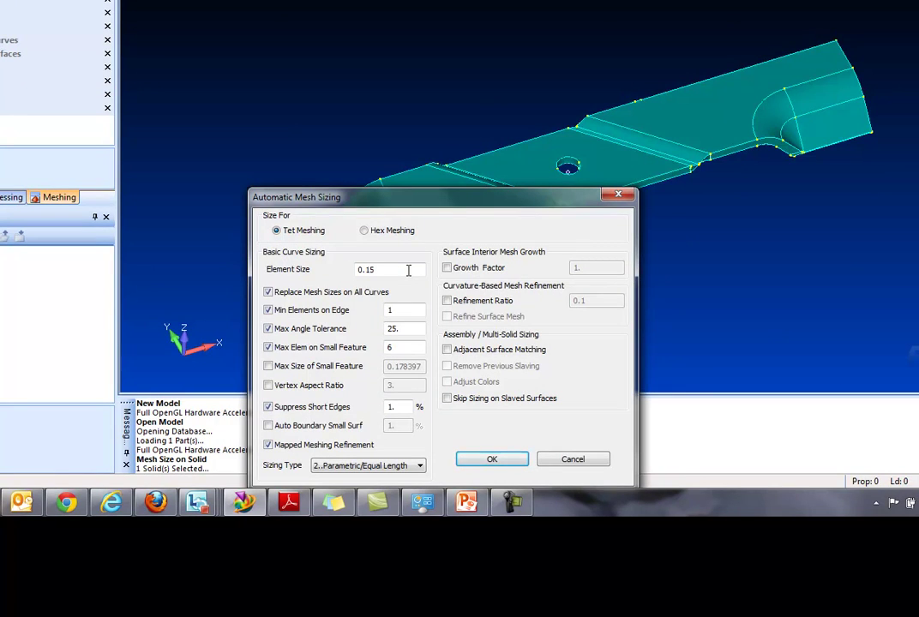
left_click(409, 270)
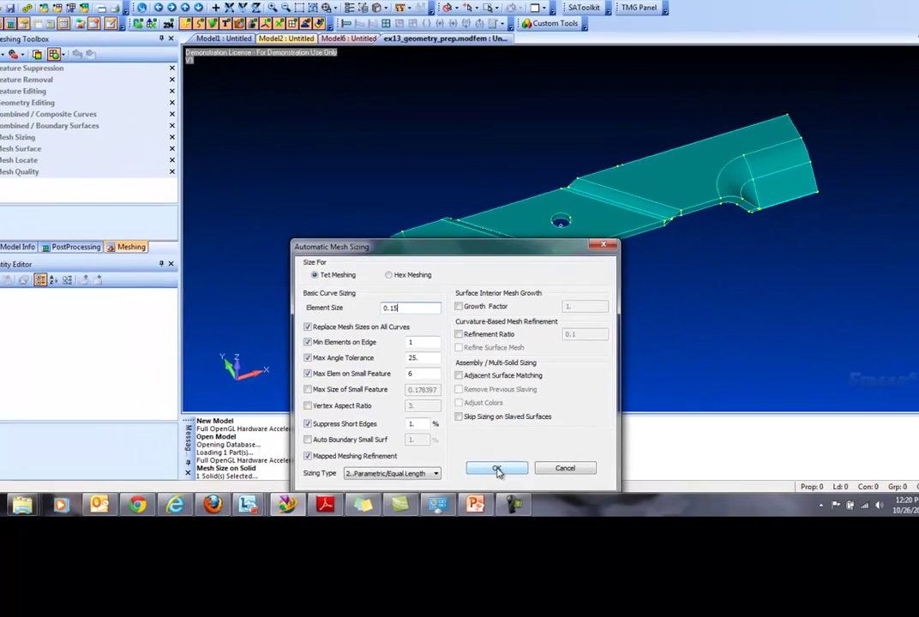
left_click(492, 460)
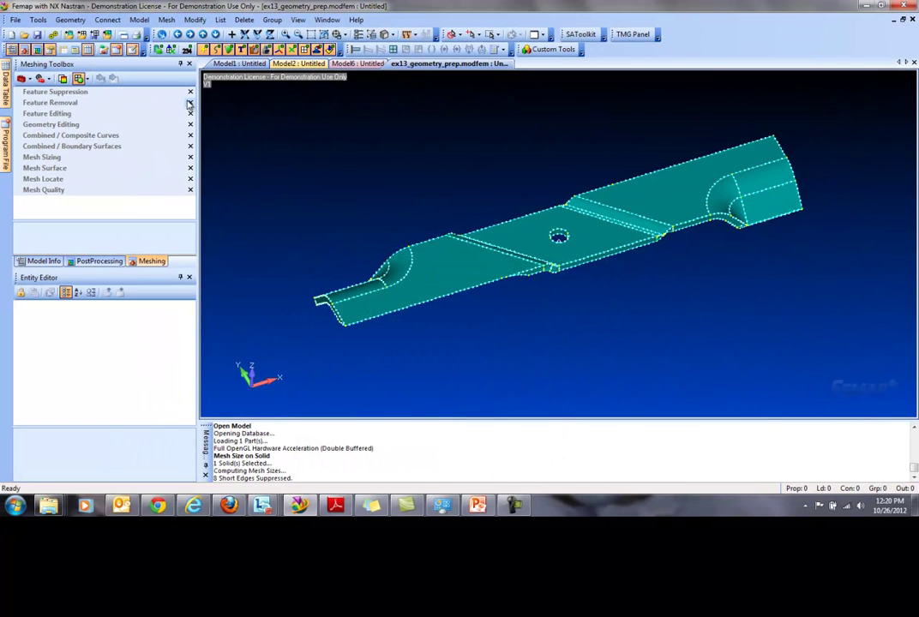
Start tetrahedral meshing of the solid and load Inconel 600 from the material library
left_click(167, 20)
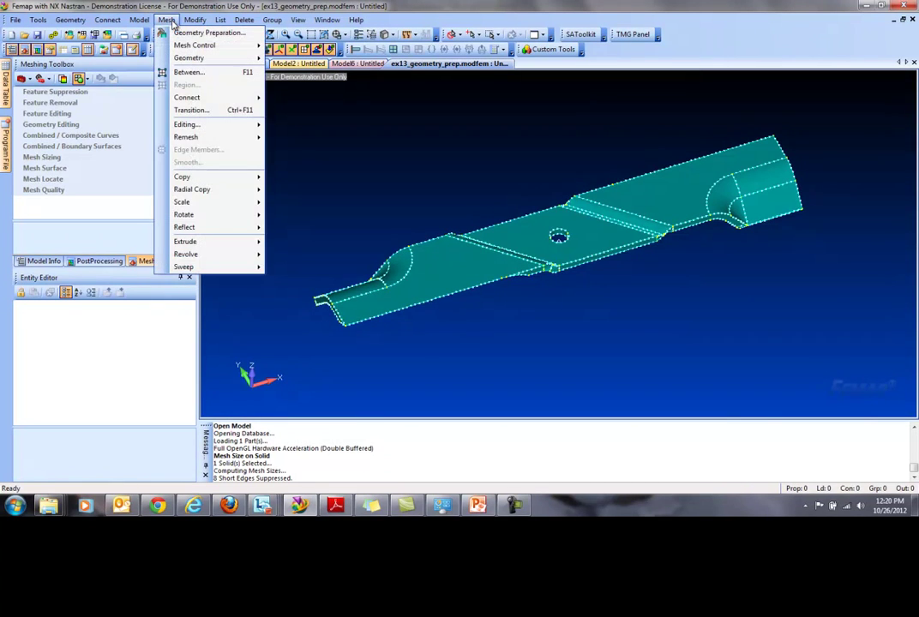
mouse_move(190, 58)
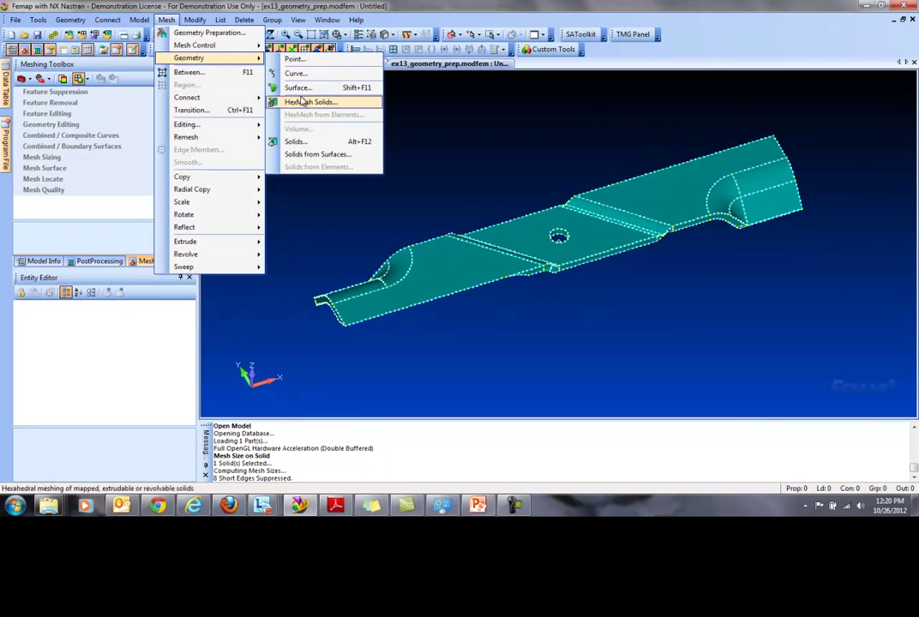
left_click(310, 143)
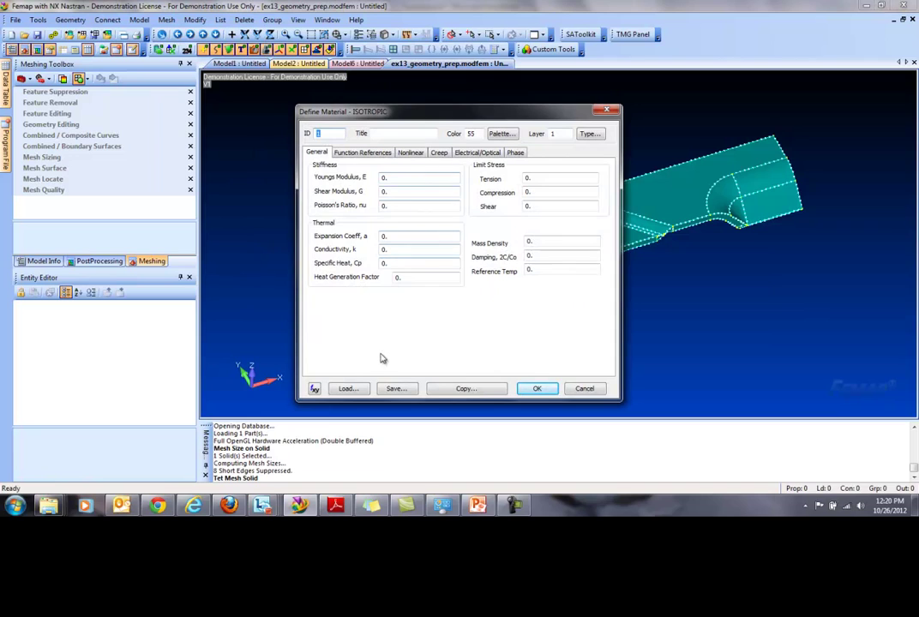
left_click(364, 391)
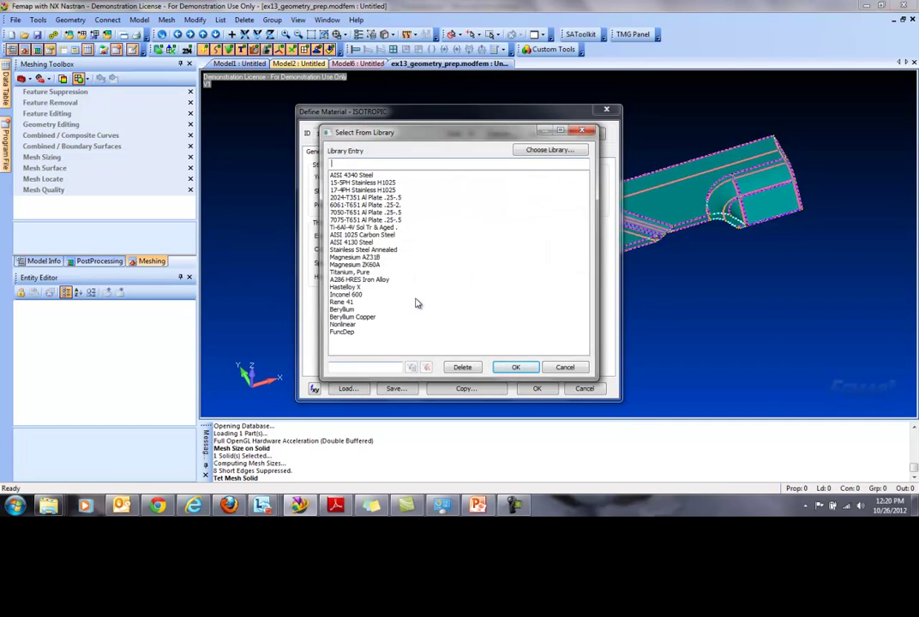
double_click(351, 295)
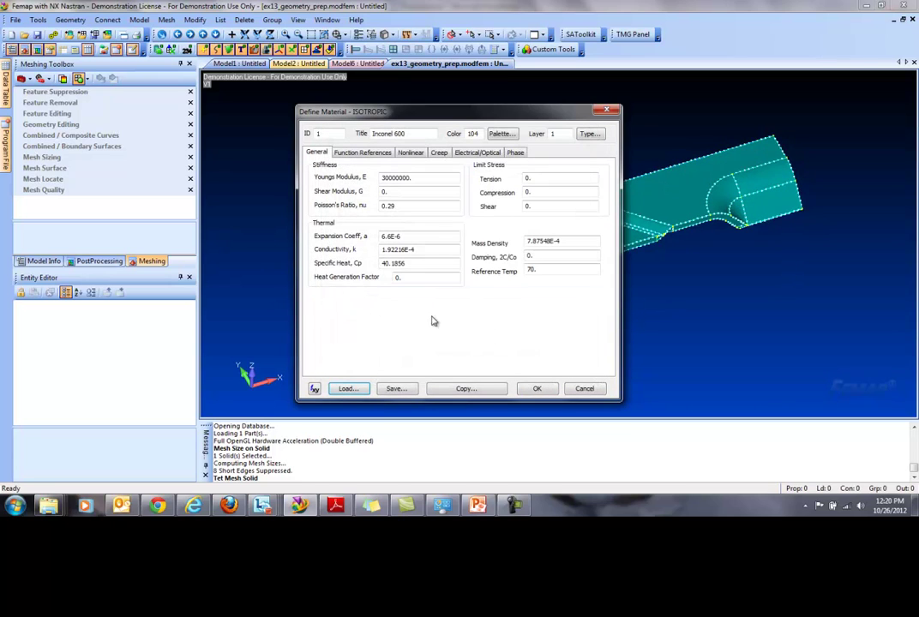
Review the available material types and the material's Poisson's ratio, mass density and reference temperature
left_click(591, 134)
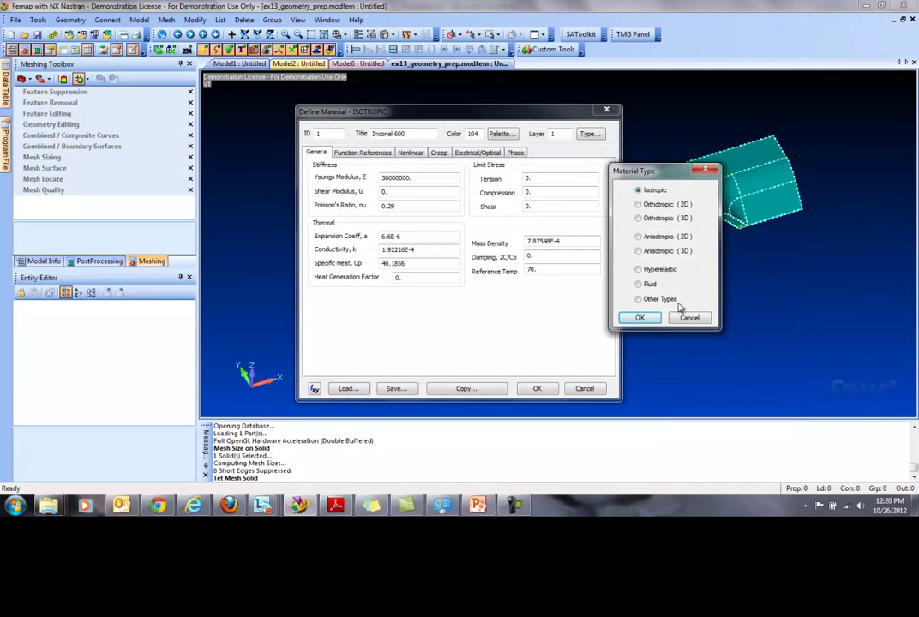
left_click(686, 318)
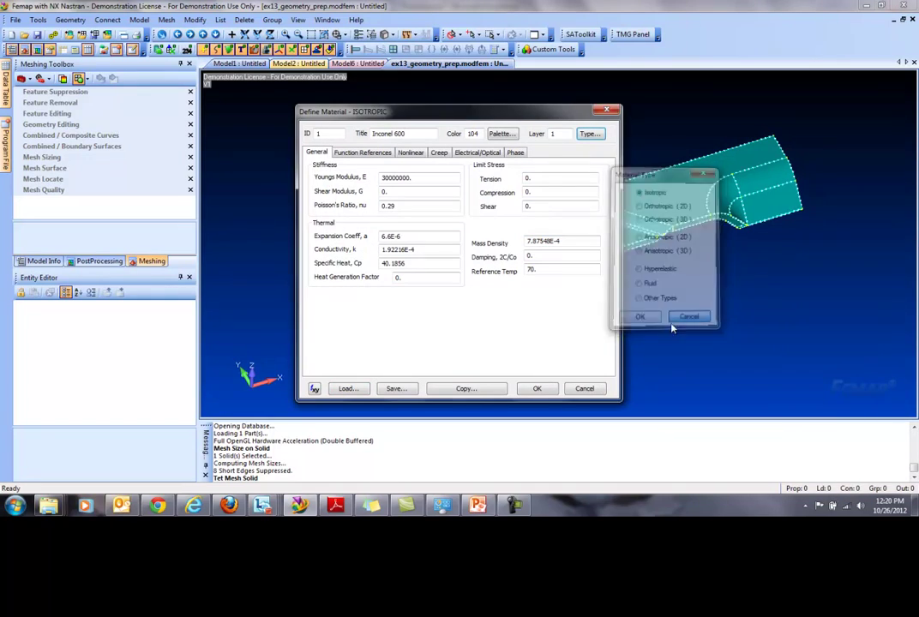
double_click(402, 206)
type("0.29")
left_click_drag(583, 241, 524, 242)
left_click(549, 269)
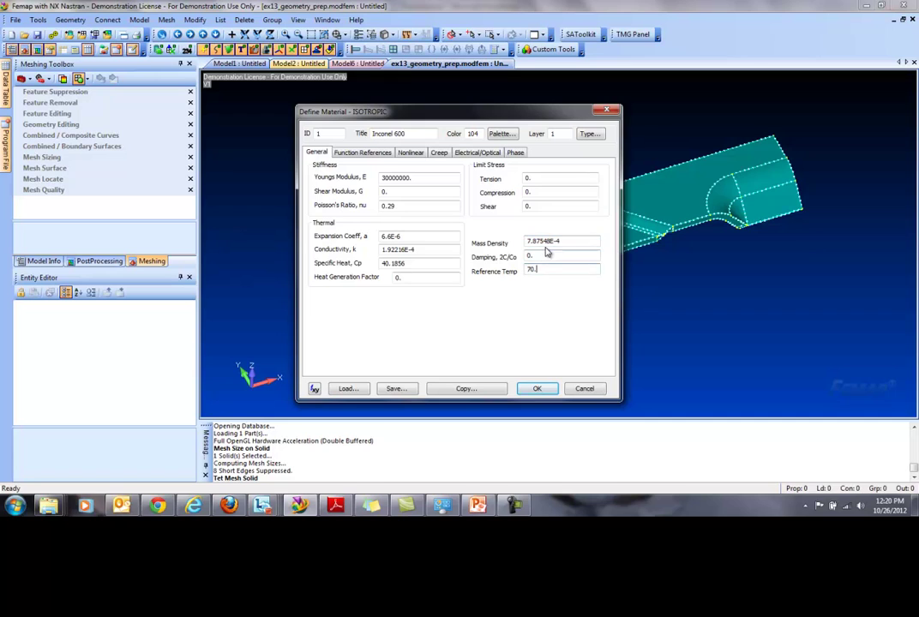
Accept the material and tet mesh the blade solid with midside nodes and a tet growth ratio of 1.1
left_click(550, 390)
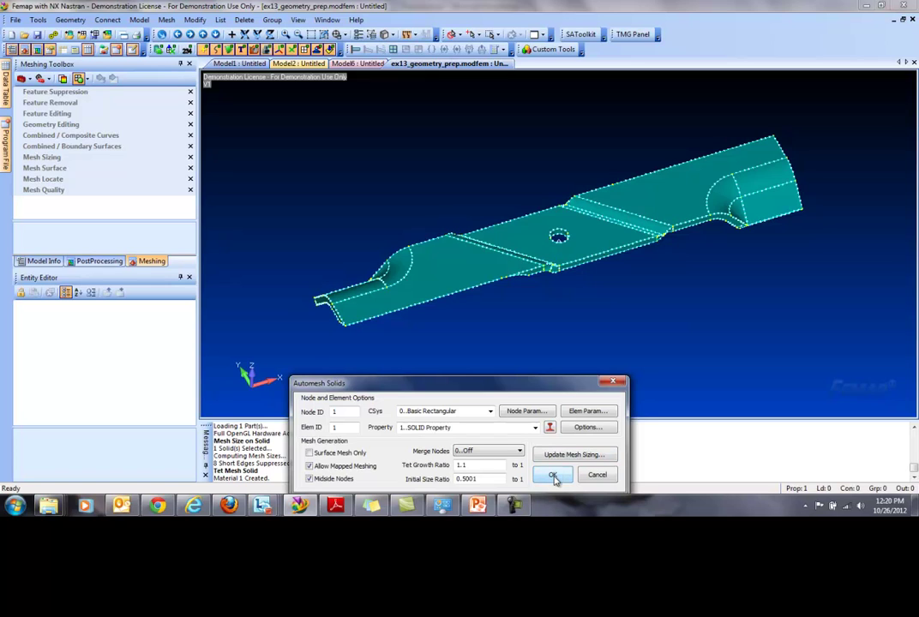
left_click(553, 476)
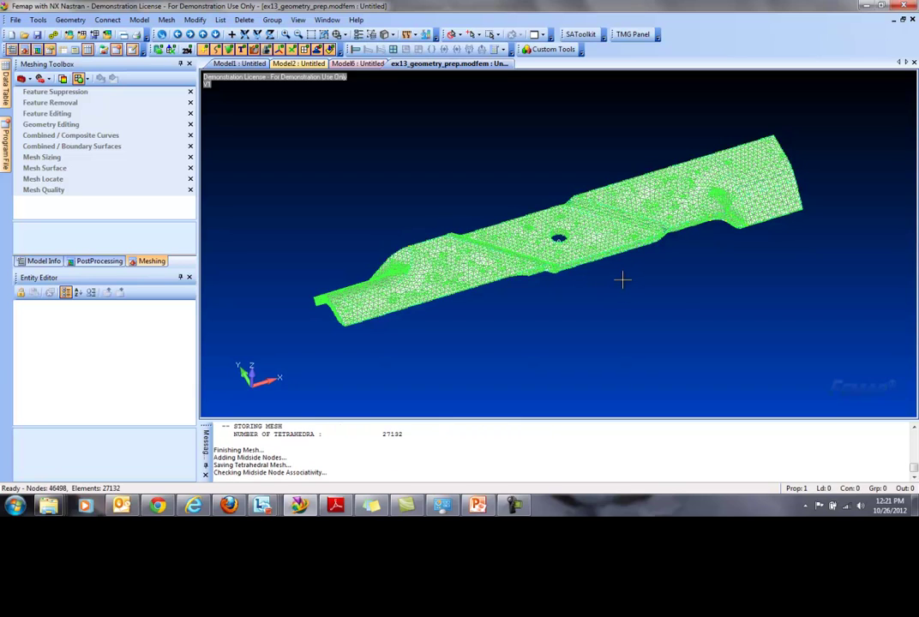
scroll(580, 228, "up", 2)
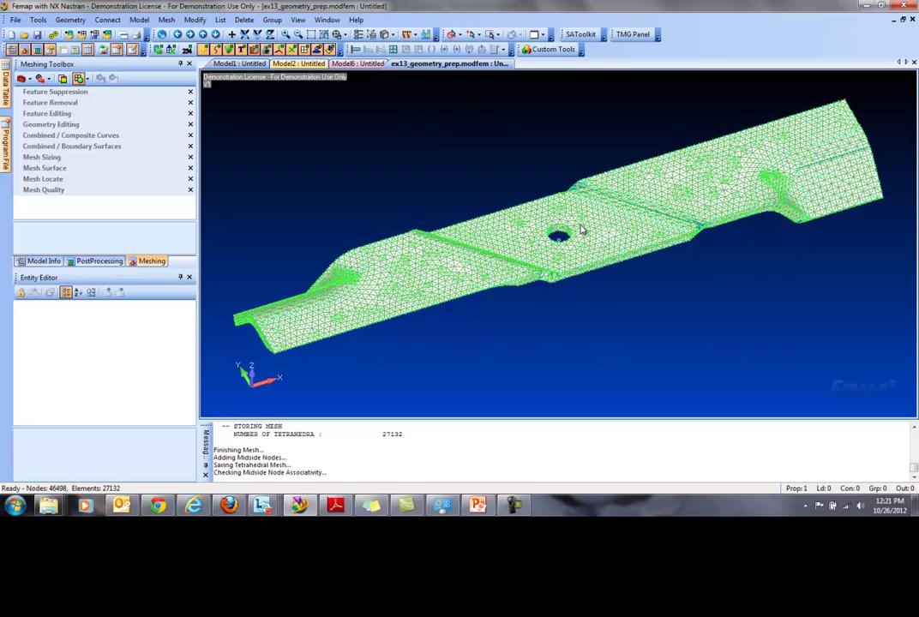
middle_click_drag(581, 228, 627, 293)
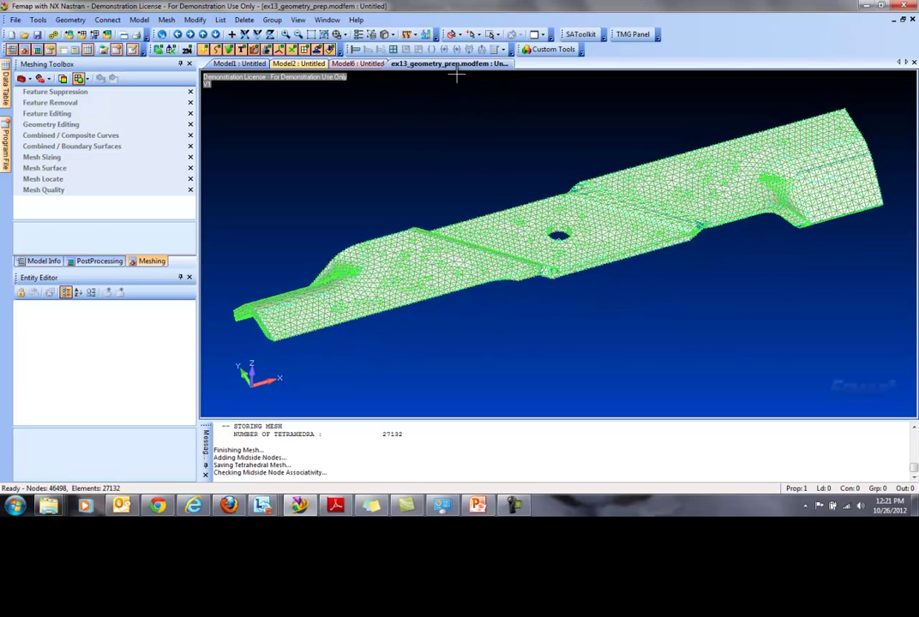
Hide all geometry entities and the nodes so that only the element mesh of the blade is drawn
left_click(298, 20)
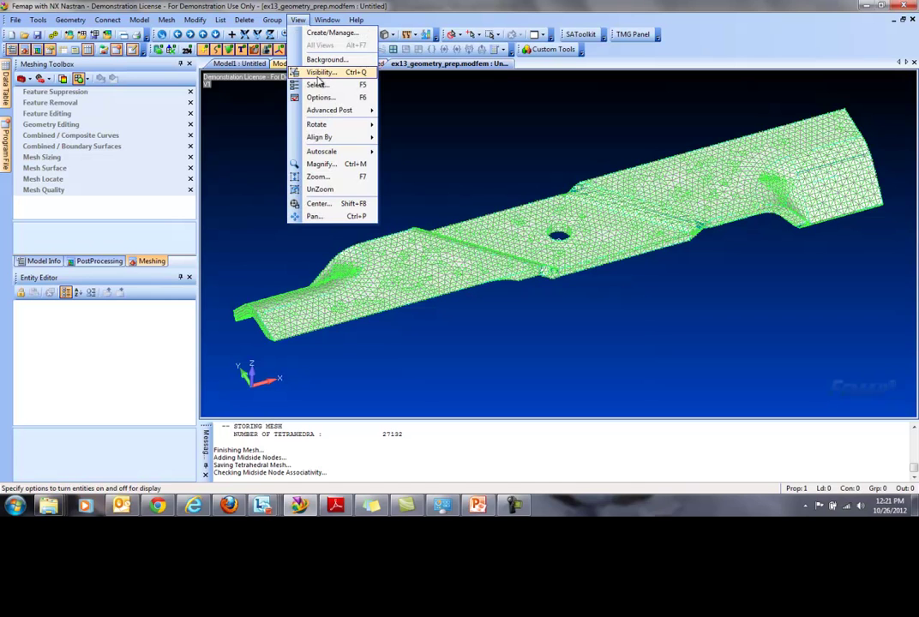
left_click(319, 74)
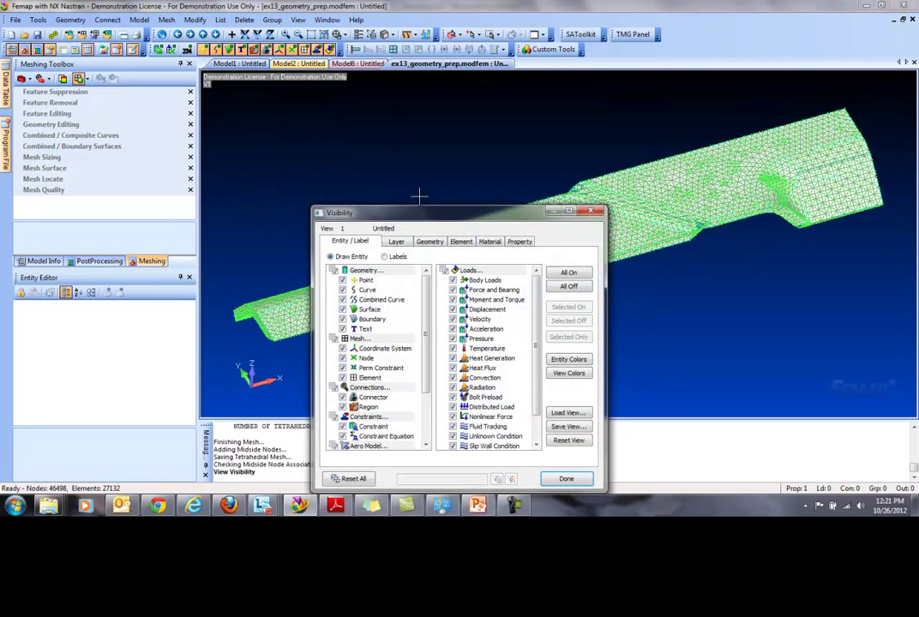
left_click_drag(435, 214, 165, 96)
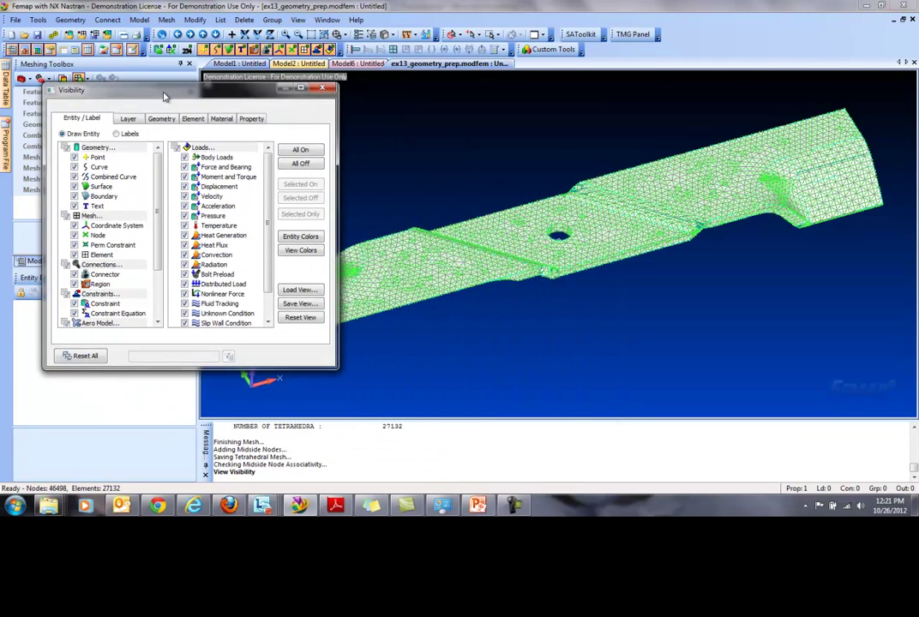
left_click(67, 148)
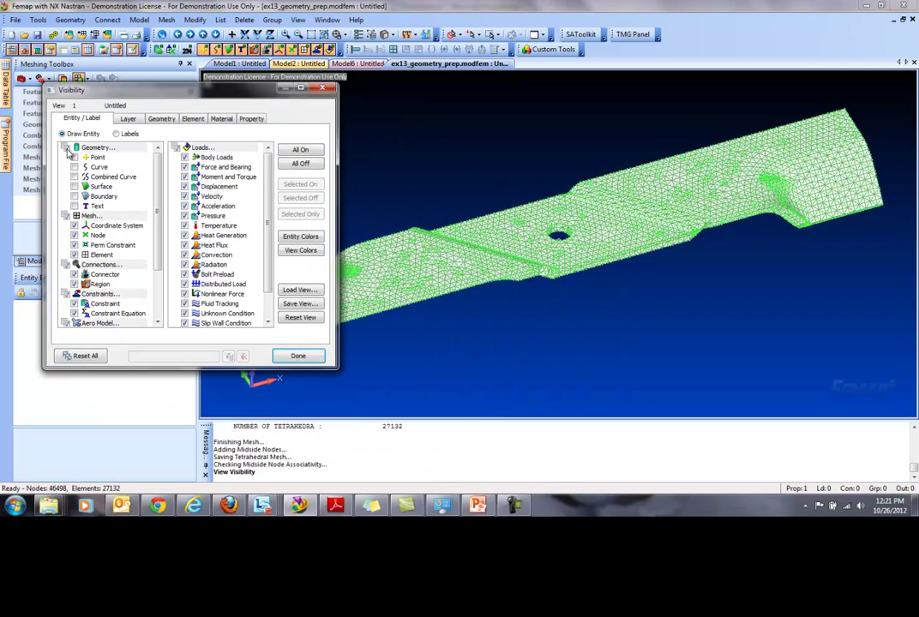
left_click(74, 235)
left_click(300, 355)
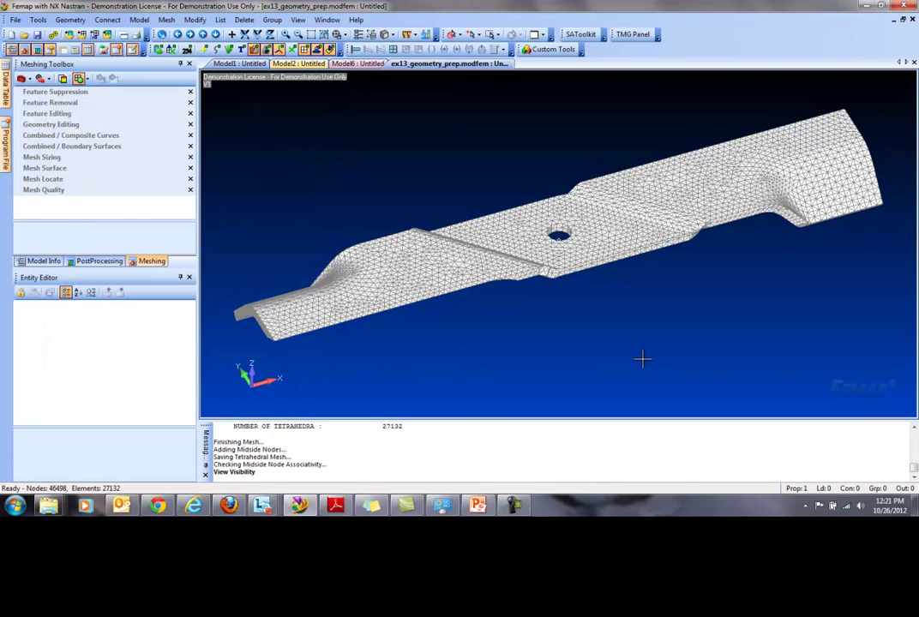
Examine the tetrahedral mesh quality report and highlight its worst aspect ratio/collapse value
middle_click_drag(642, 359, 647, 382)
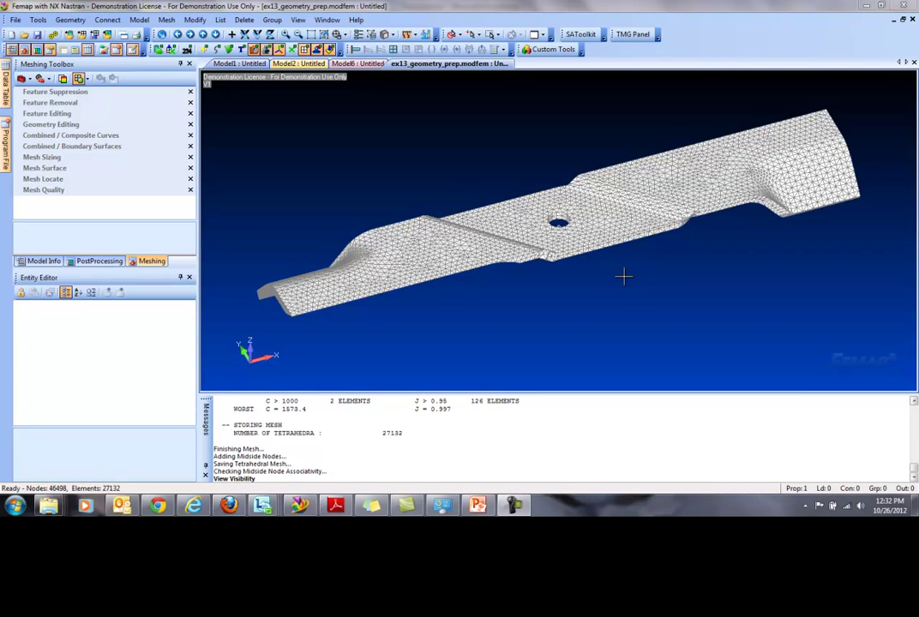
scroll(398, 453, "up", 3)
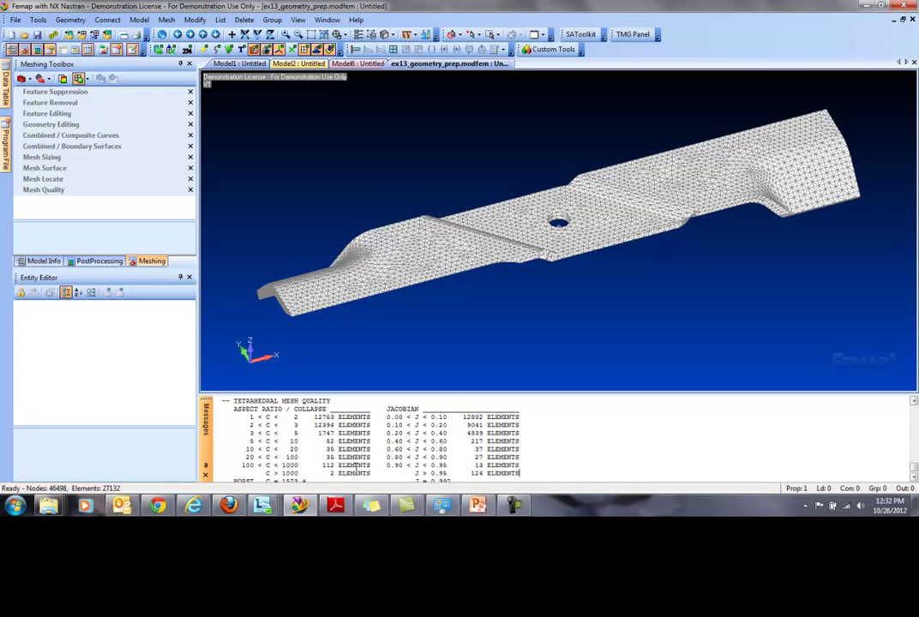
scroll(360, 462, "down", 1)
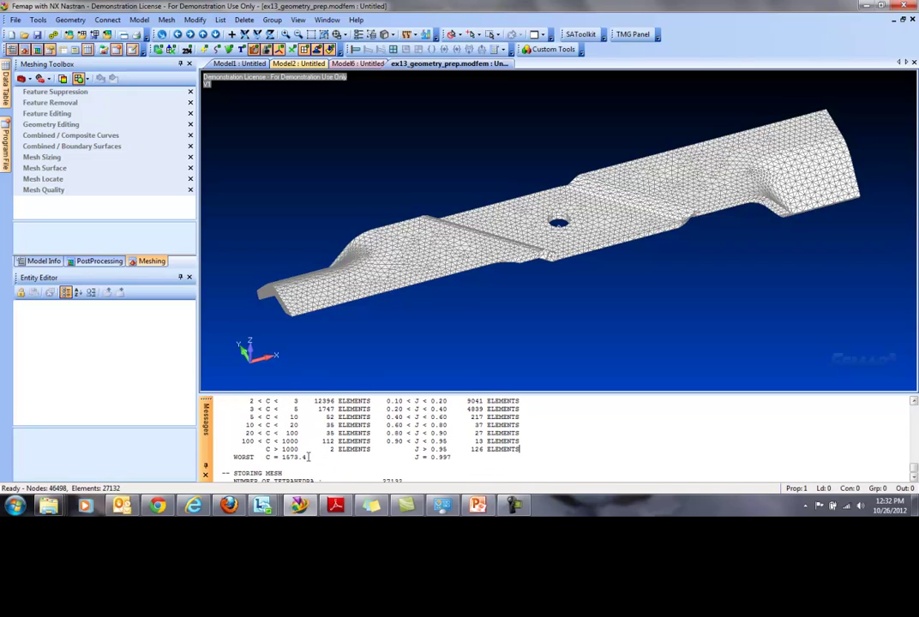
left_click_drag(309, 458, 229, 455)
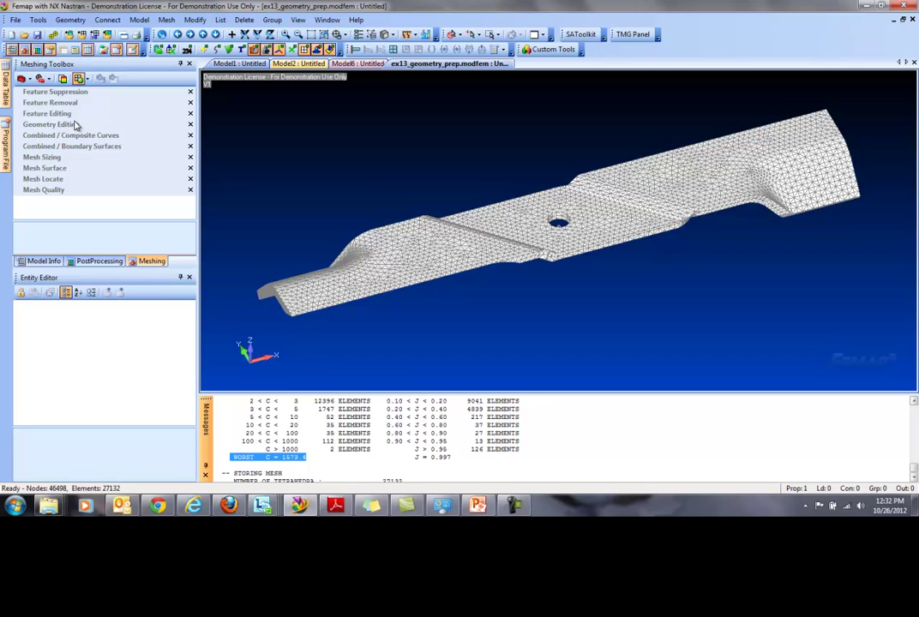
Use the meshing Locator to search for surfaces by geometry, with Small Surfaces and Slivers enabled
left_click(40, 77)
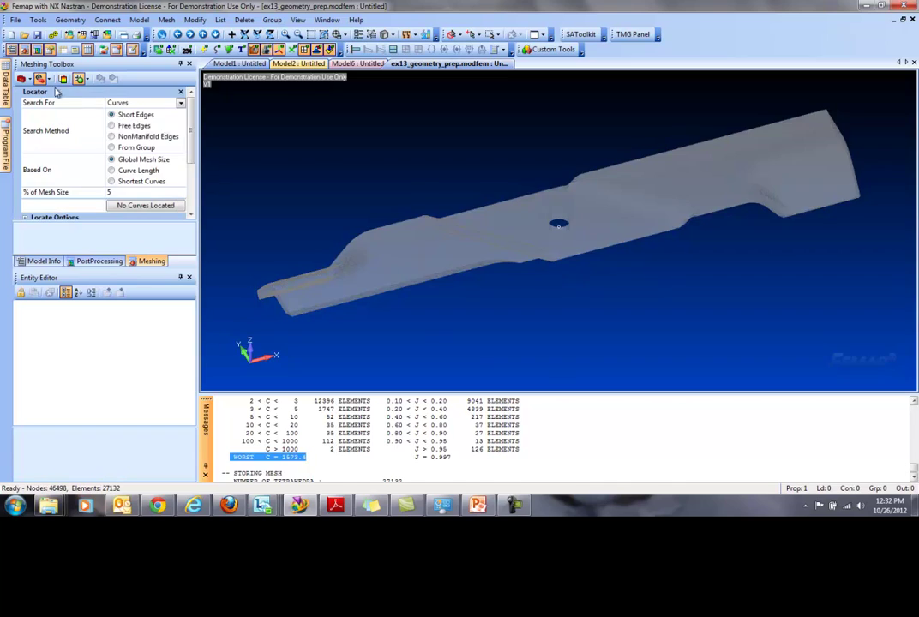
left_click(179, 103)
left_click(168, 125)
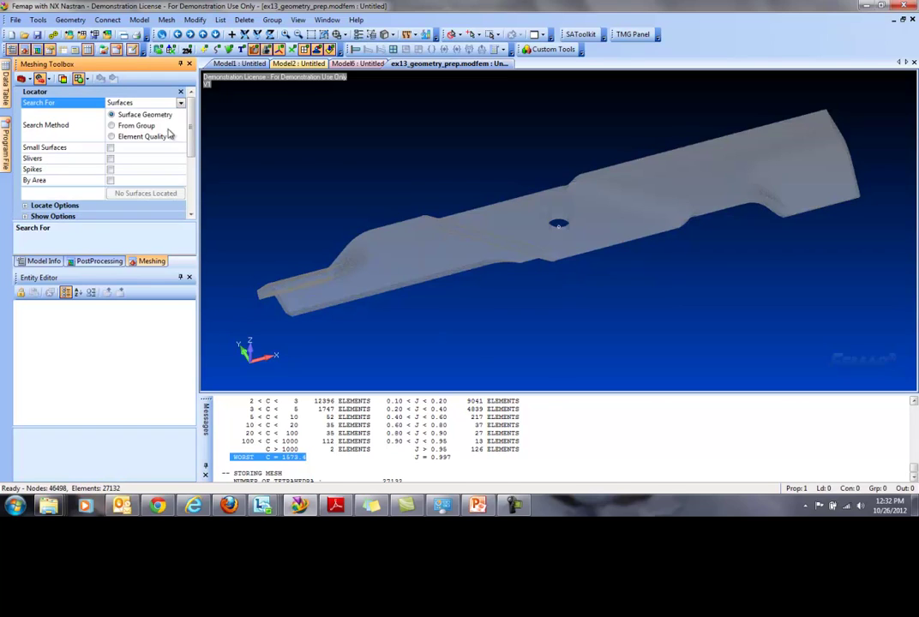
left_click(111, 148)
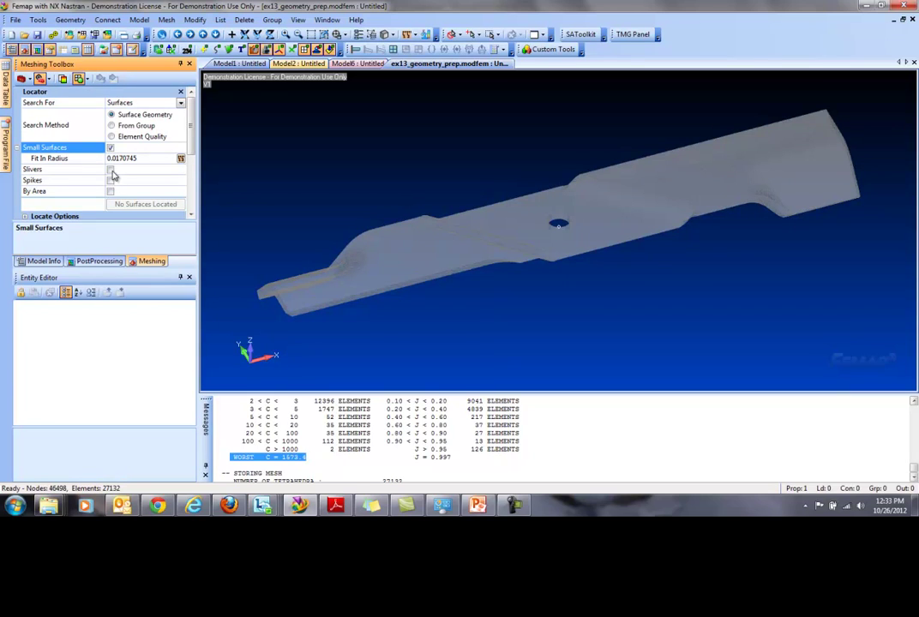
left_click(110, 169)
Zoom in on the located sliver surfaces 16, 17, 19 and 20 along the blade's curved notch
middle_click_drag(526, 257, 570, 164)
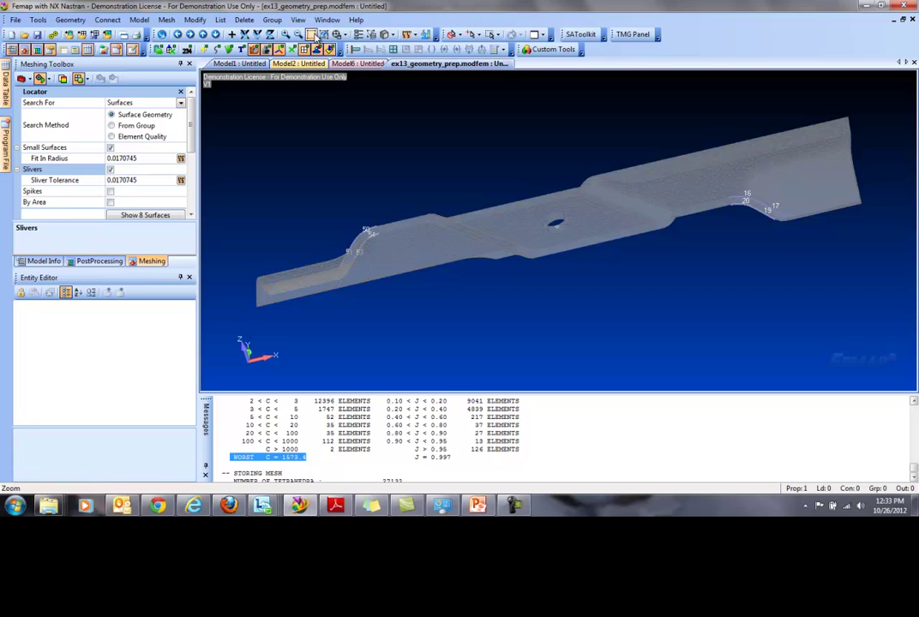
left_click(310, 34)
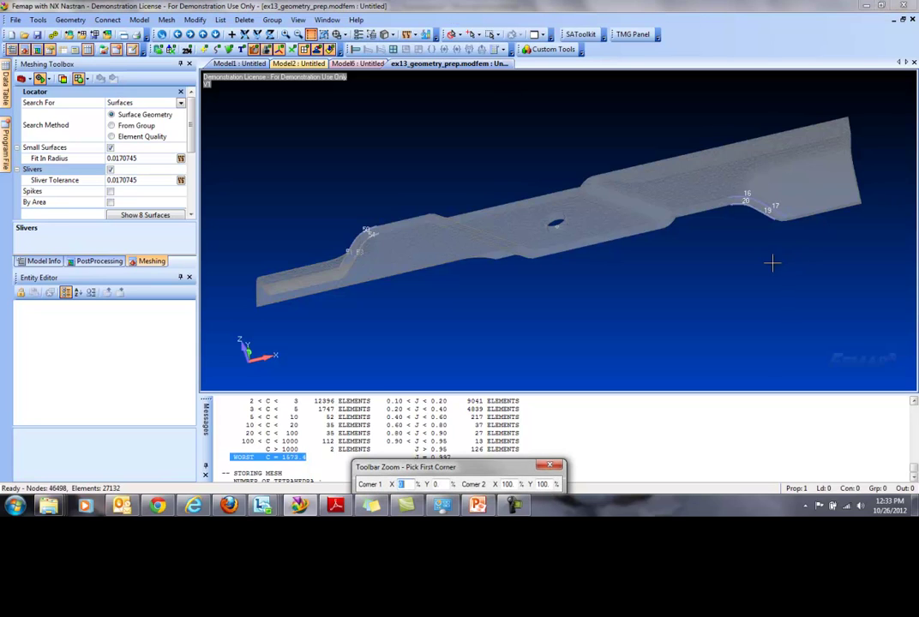
left_click(804, 261)
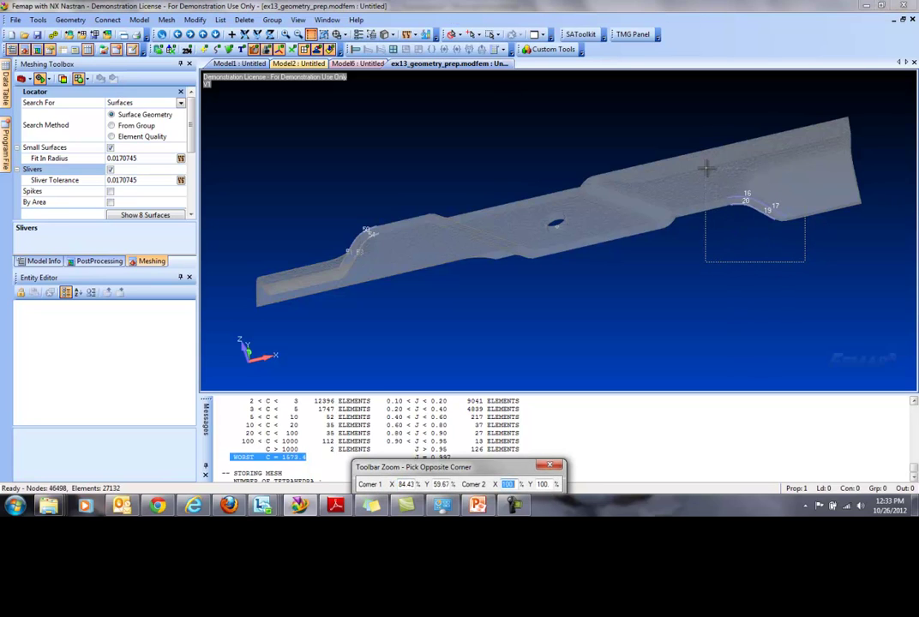
left_click(707, 169)
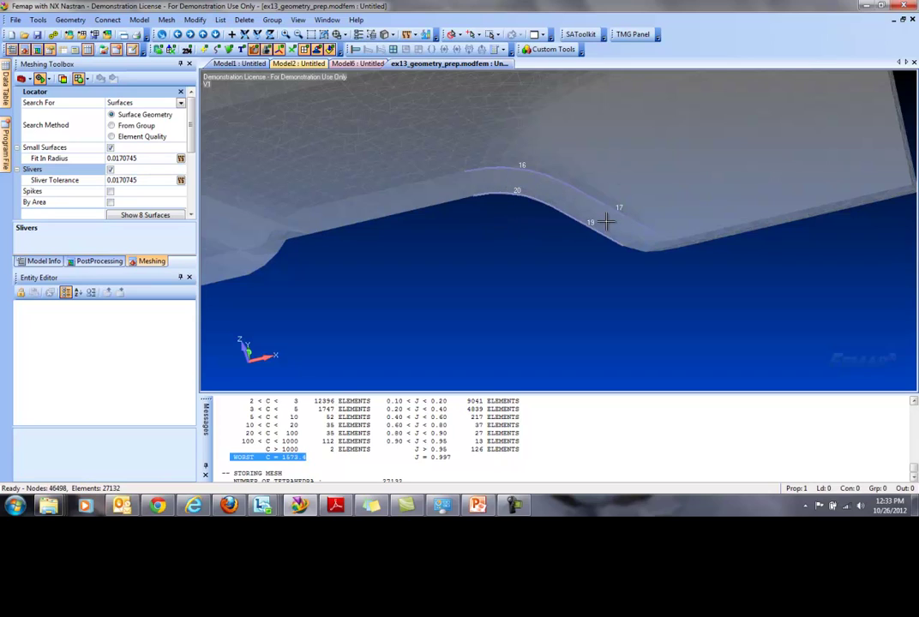
Delete the entire tetrahedral mesh from the blade, keeping the unused properties, materials and meshing attributes
scroll(519, 266, "down", 5)
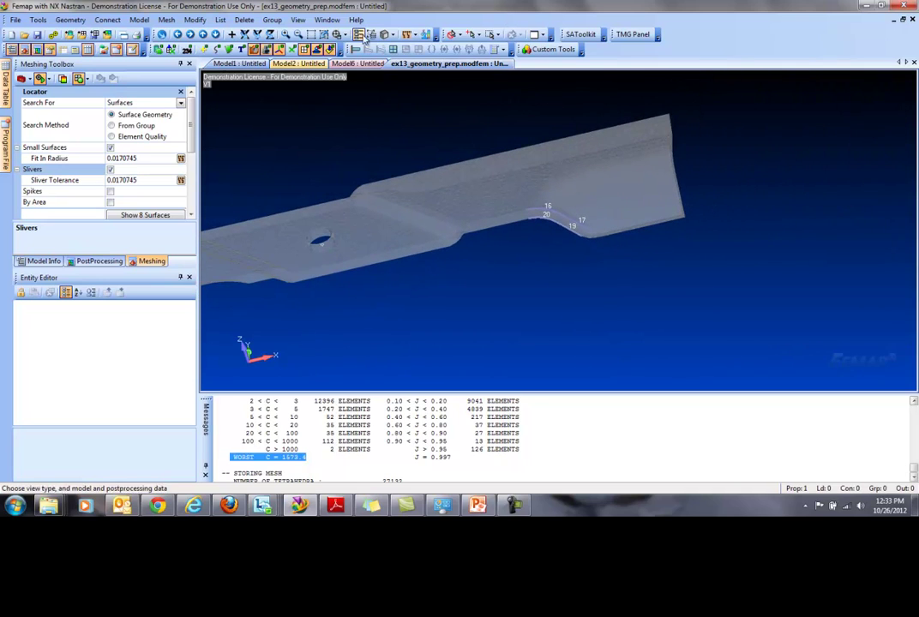
left_click(245, 20)
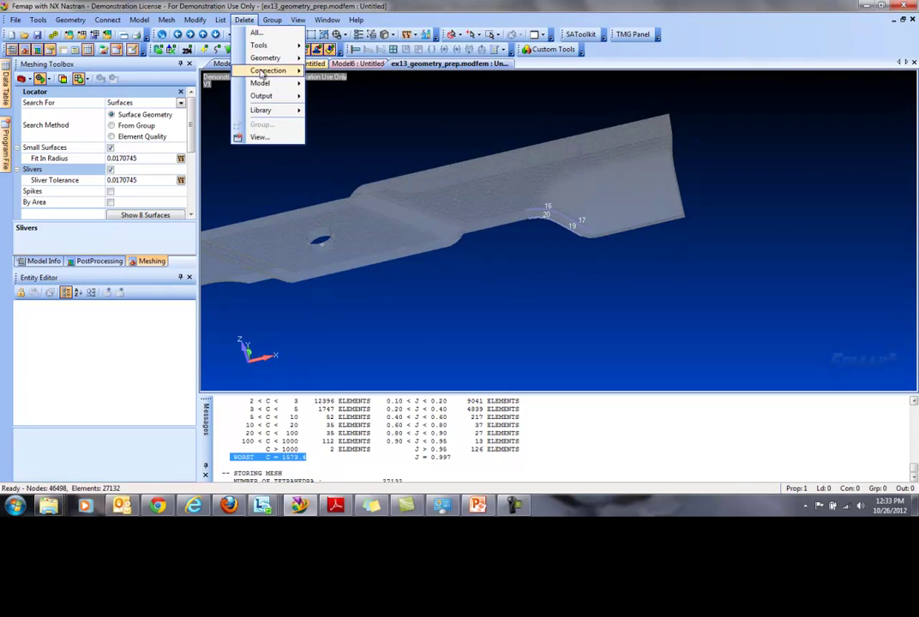
mouse_move(273, 83)
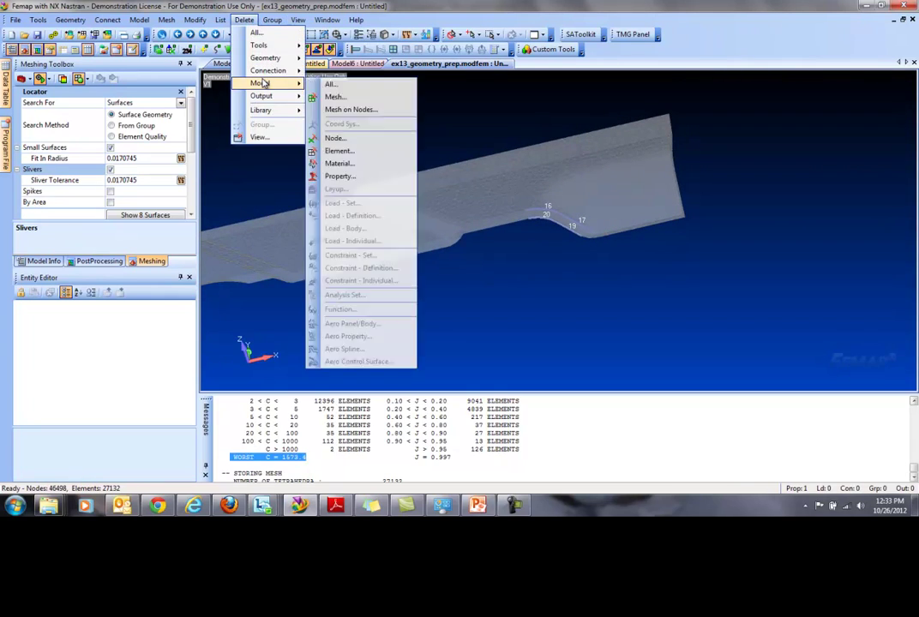
left_click(336, 97)
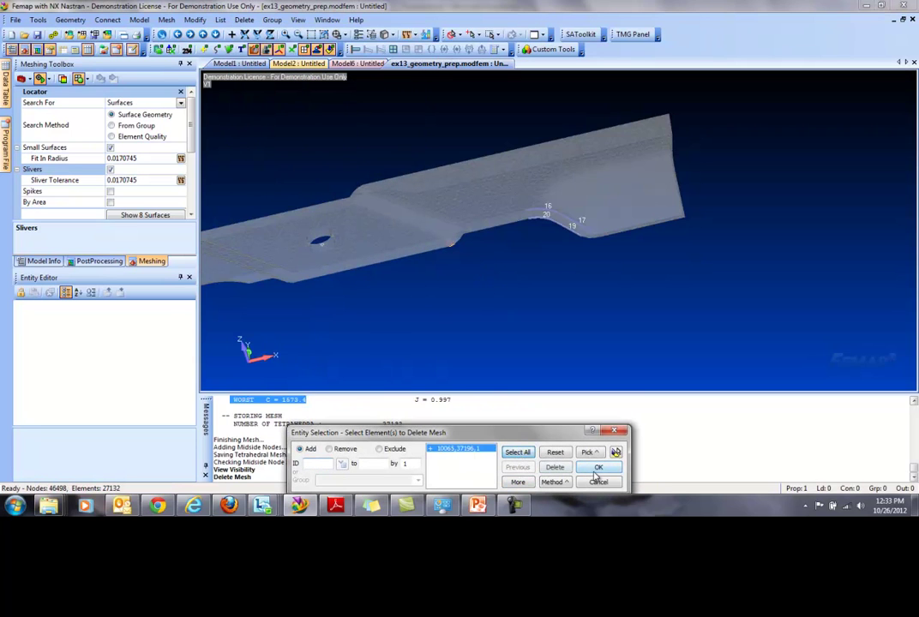
left_click(598, 467)
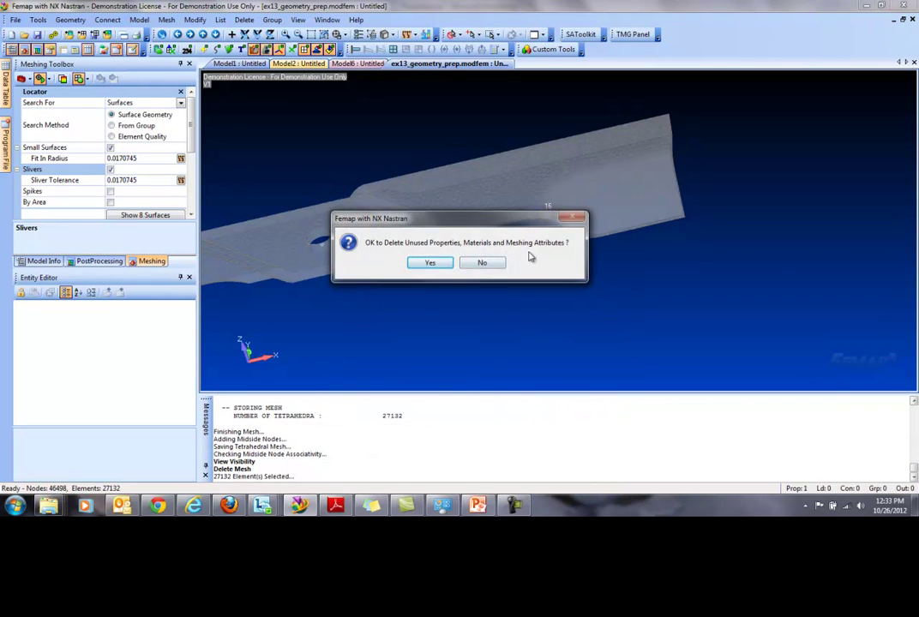
left_click(483, 262)
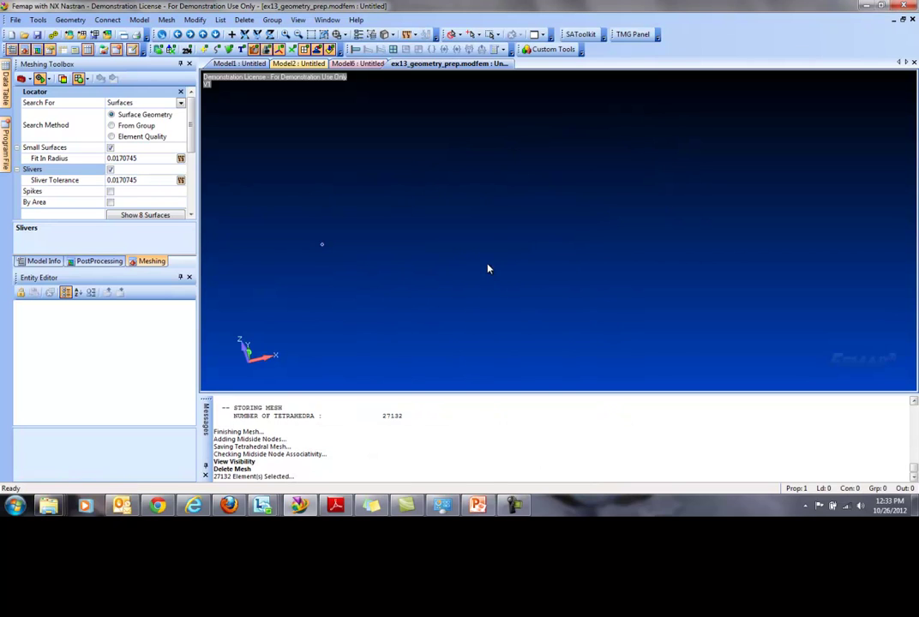
Turn the display of all geometry entities back on so that the blade solid is drawn
left_click(297, 20)
left_click(322, 72)
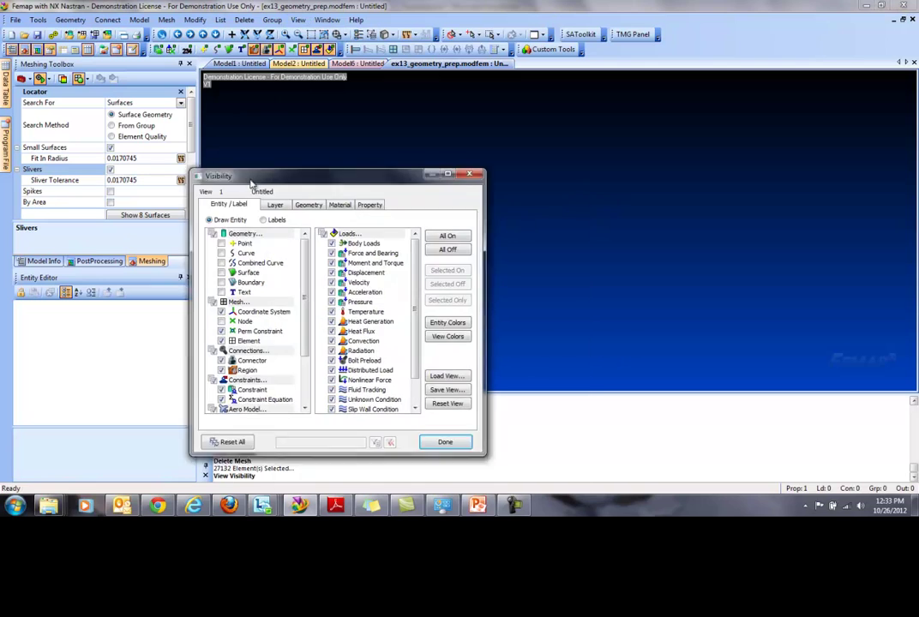
left_click(130, 171)
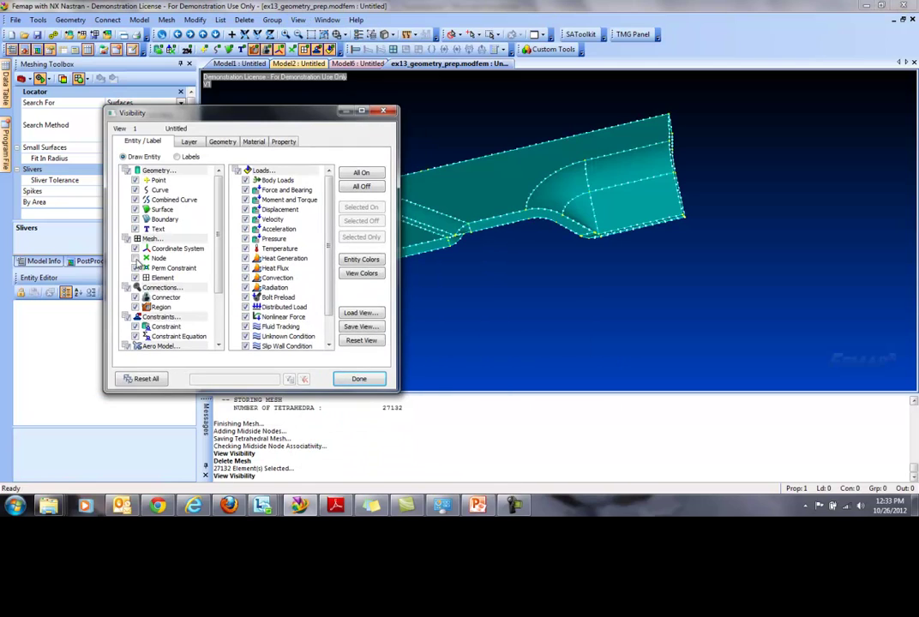
left_click(359, 379)
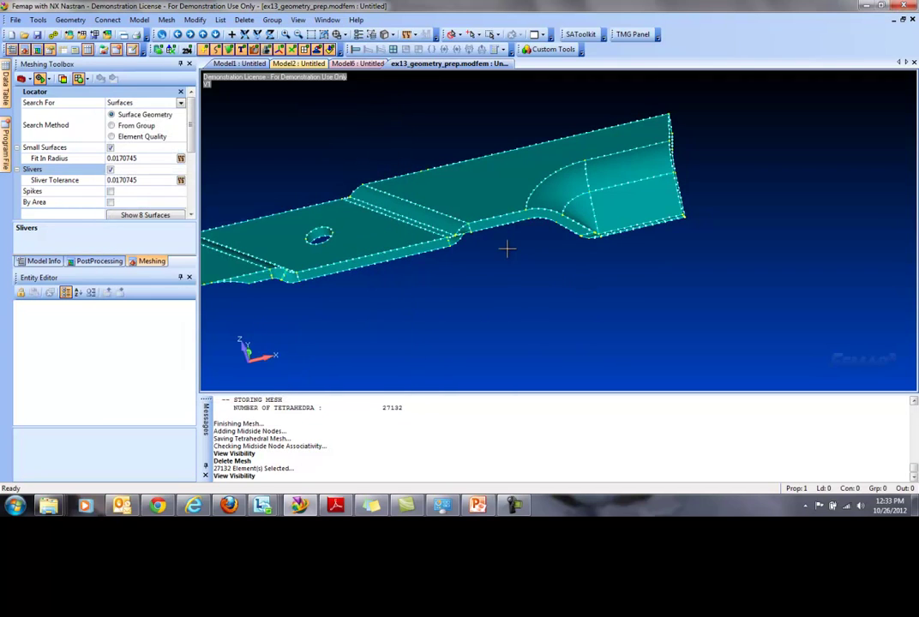
Run Geometry Preparation on the blade with the synchronized prepare and mesh sizing values set to 0.15
middle_click_drag(506, 248, 506, 249)
left_click(166, 20)
left_click(206, 34)
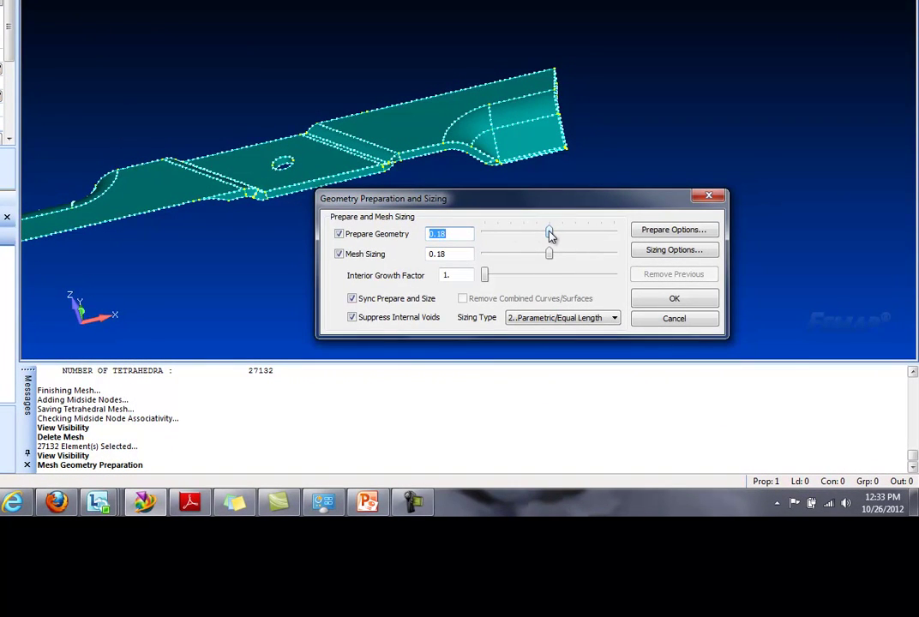
left_click_drag(551, 236, 538, 236)
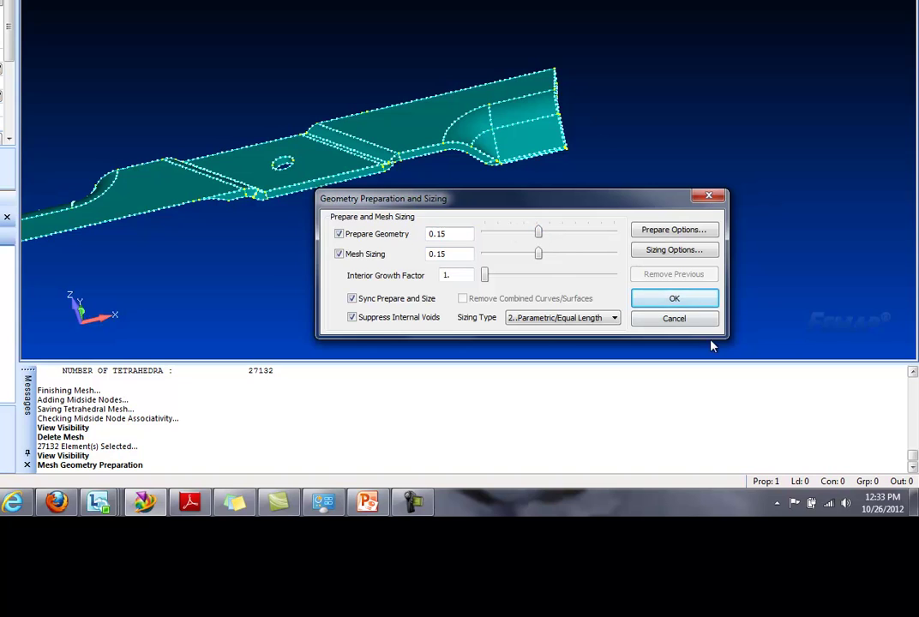
left_click(695, 301)
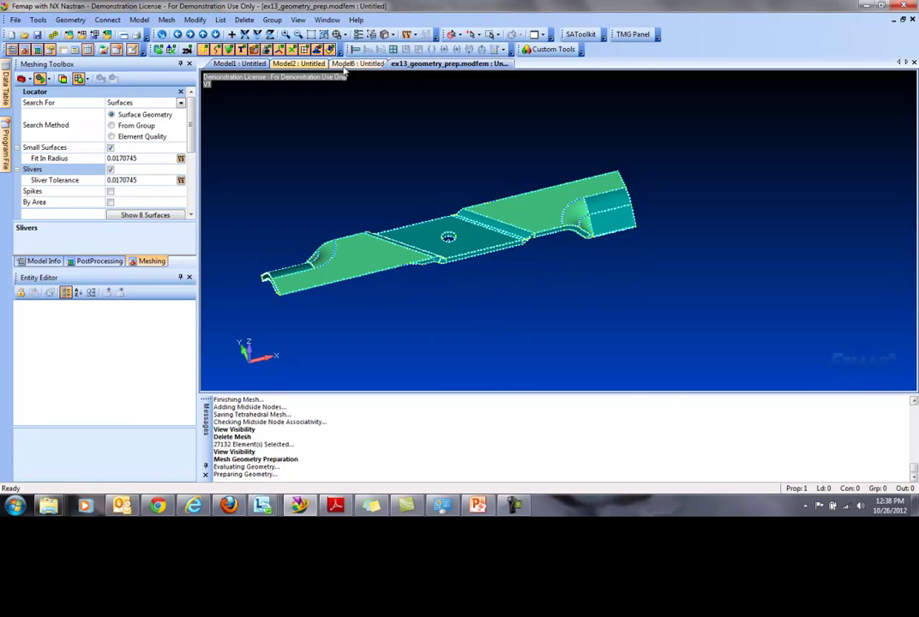
Set the mesh size on the blade solid for tet meshing with an element size of 0.15
left_click(166, 20)
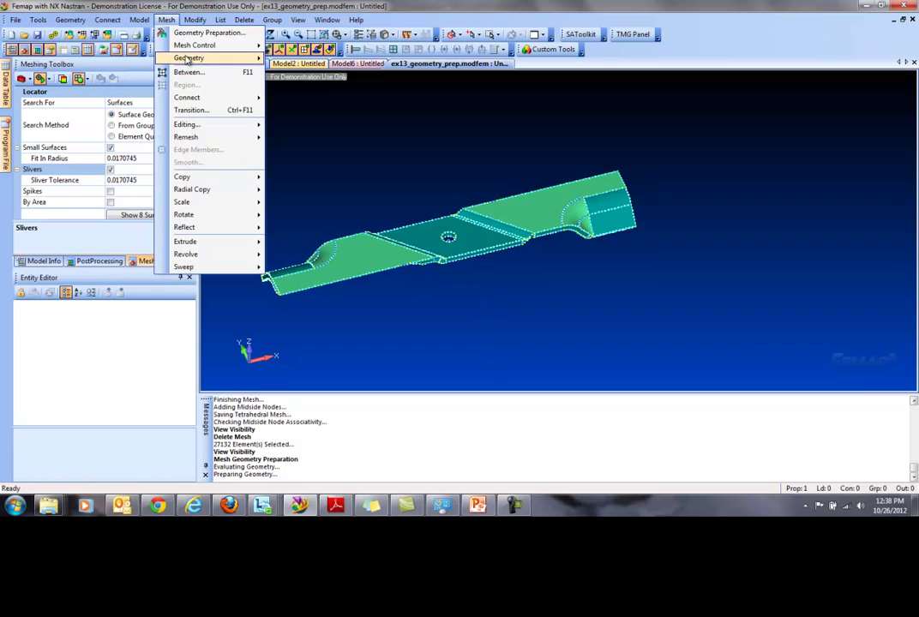
mouse_move(197, 45)
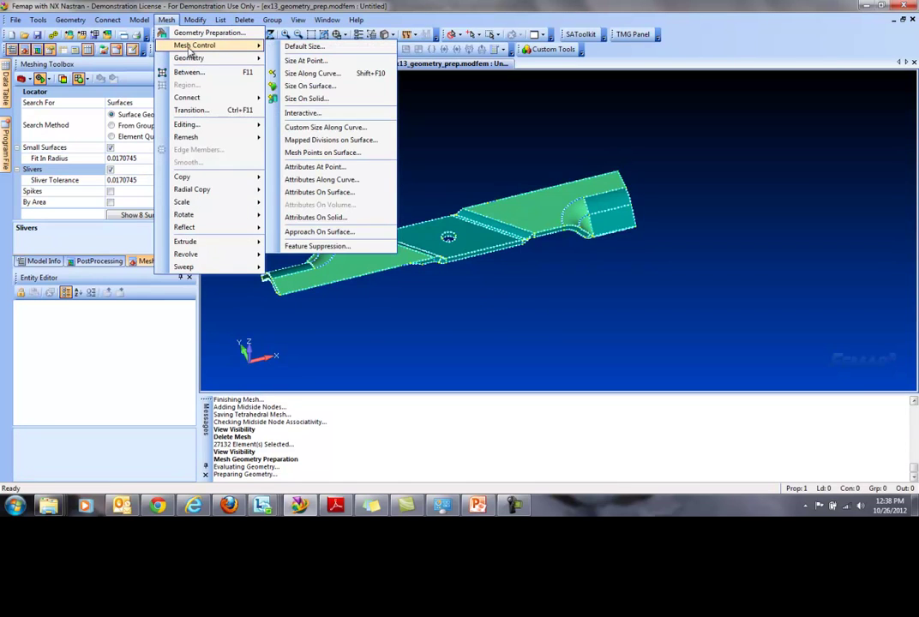
left_click(306, 99)
left_click(516, 452)
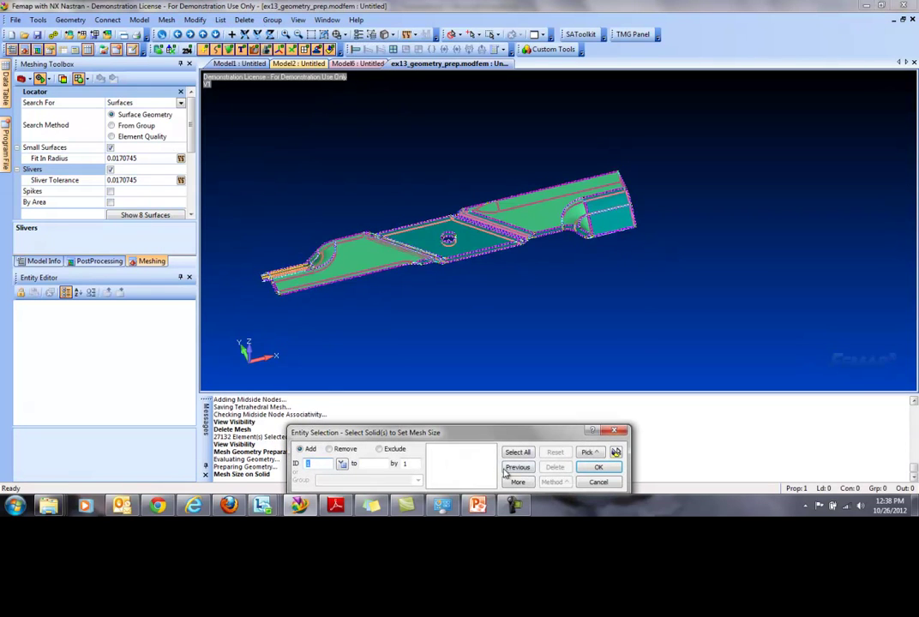
left_click(597, 467)
key("BackSpace")
key("BackSpace")
key("BackSpace")
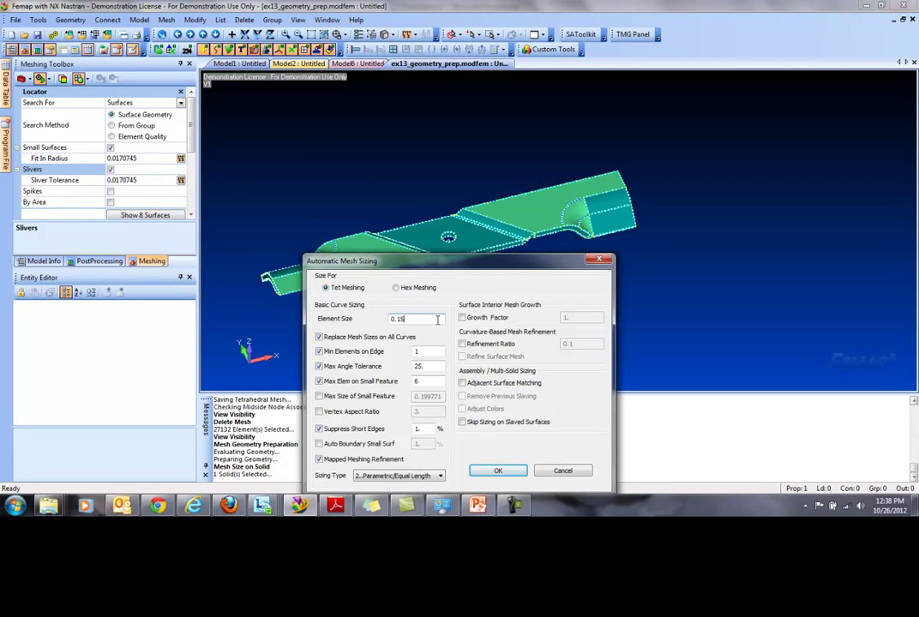
left_click(497, 471)
Tet mesh the prepared blade solid using its meshing attributes, with midside nodes included
left_click(166, 18)
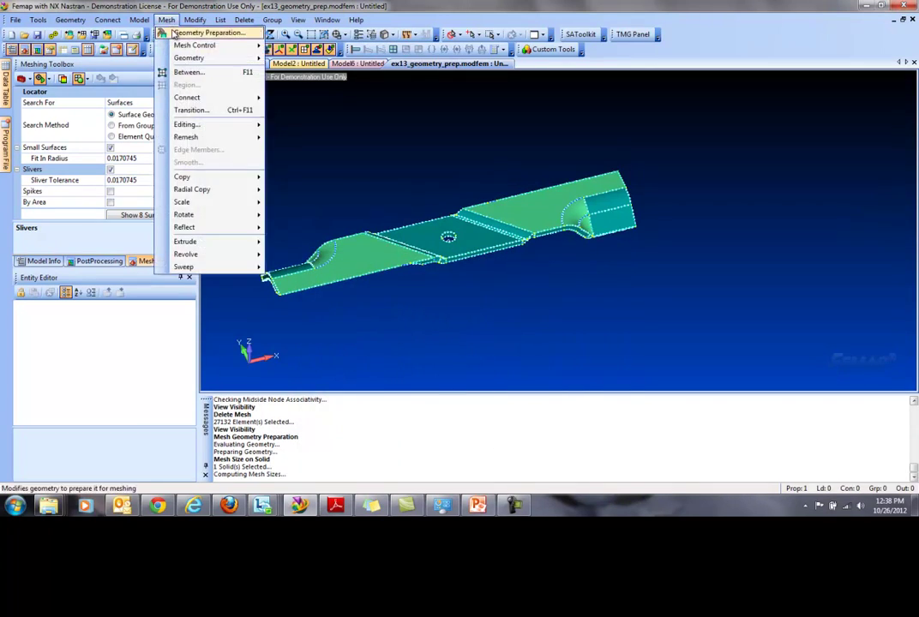
mouse_move(255, 57)
left_click(308, 141)
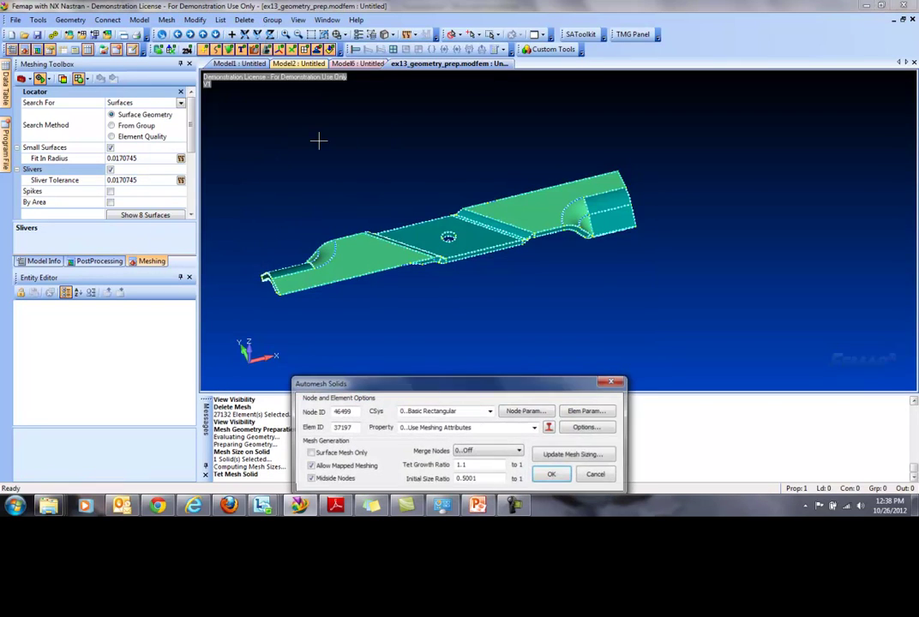
left_click(553, 476)
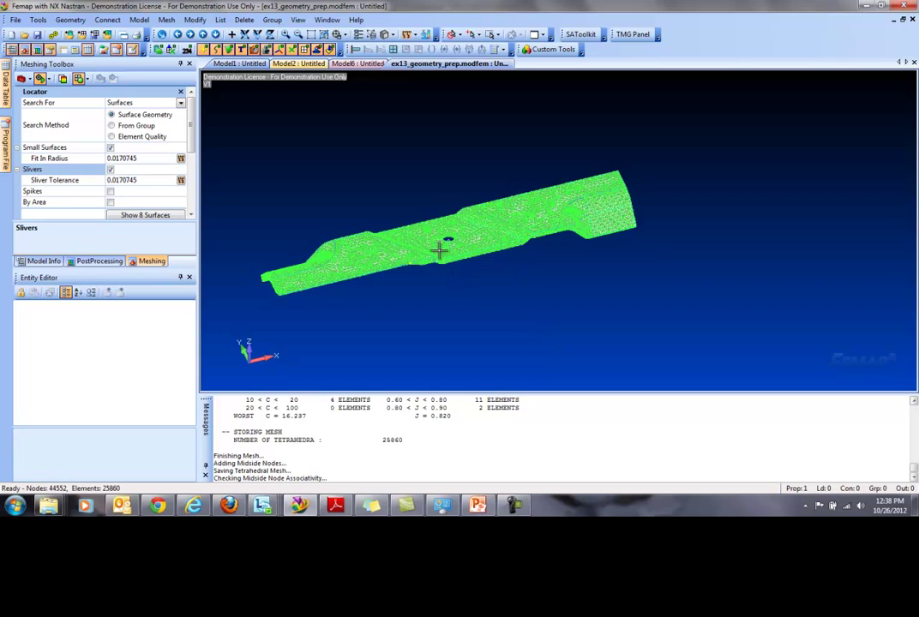
Examine the new mesh and its tetrahedral quality report, highlighting the worst aspect ratio/collapse value
scroll(434, 252, "up", 2)
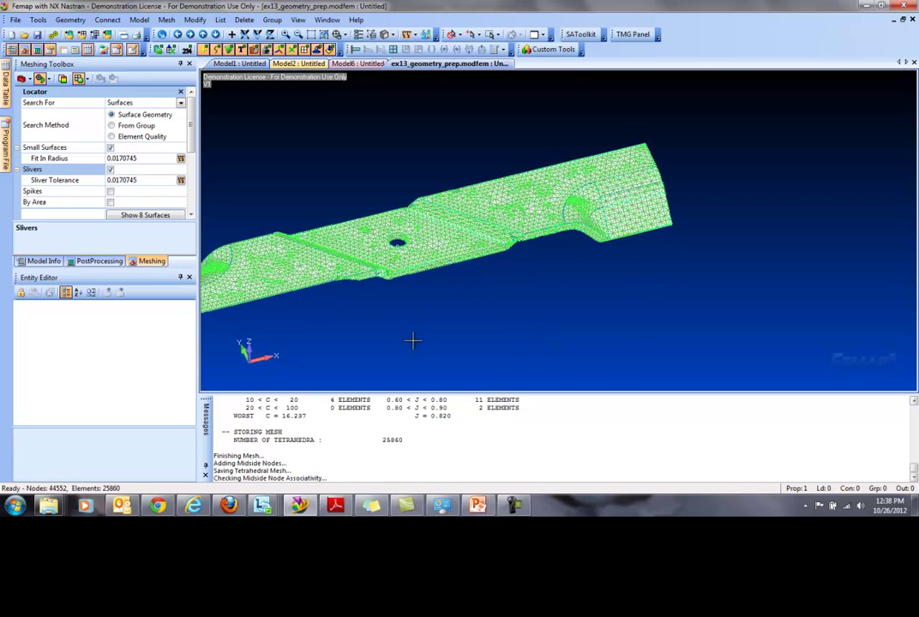
scroll(365, 430, "up", 1)
scroll(363, 431, "up", 2)
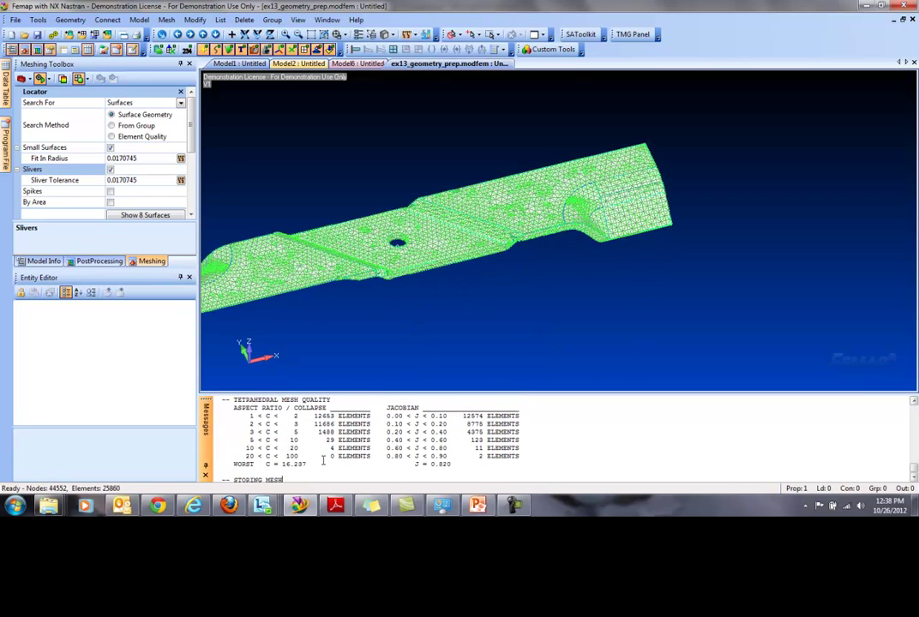
left_click_drag(314, 464, 284, 464)
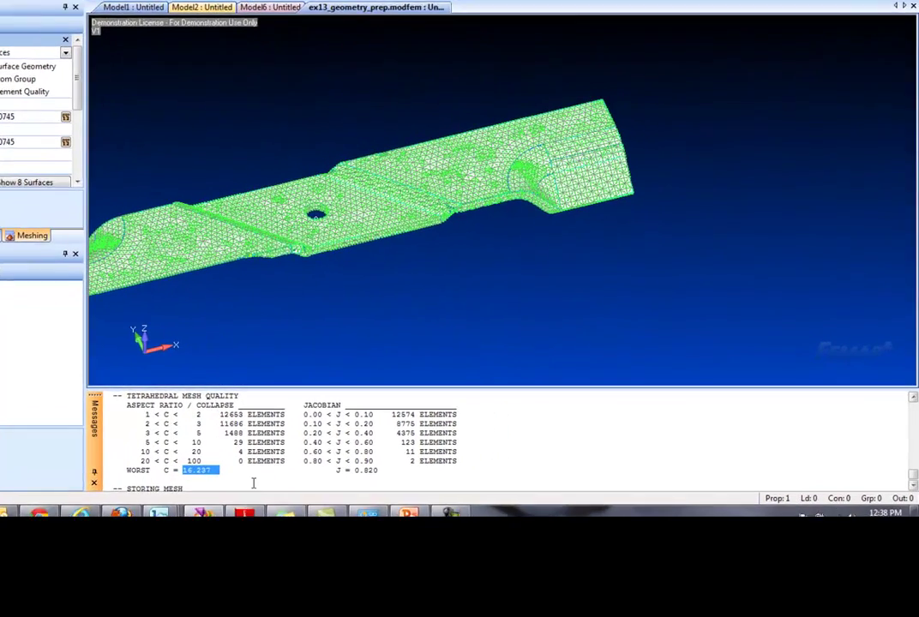